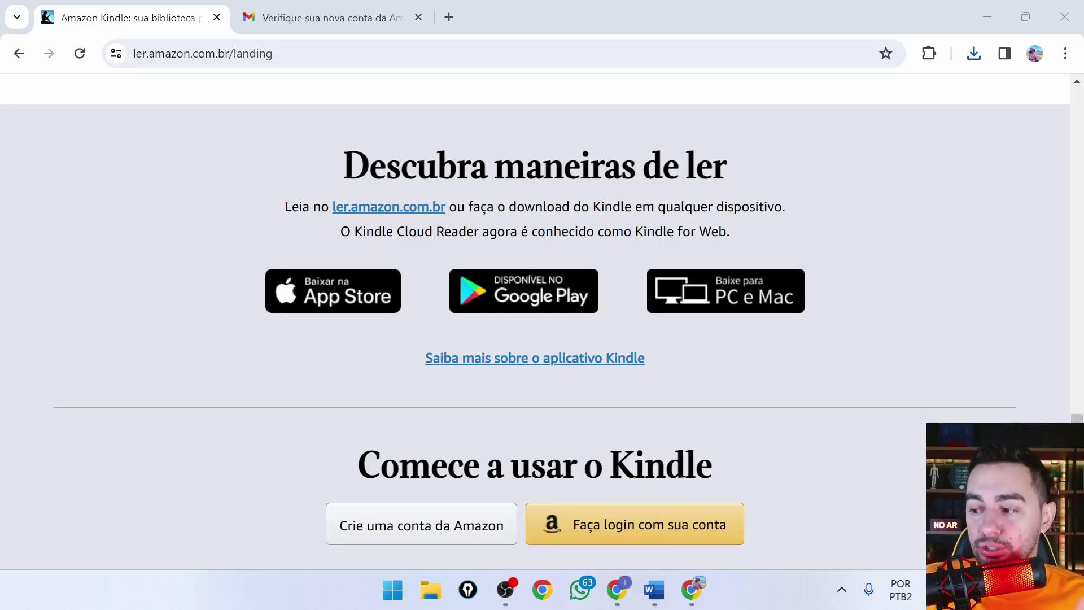
Scroll the ler.amazon.com.br landing page down to the 'Baixe para PC e Mac' download button.
mouse_move(456, 565)
left_mouse_down()
mouse_move(438, 563)
mouse_move(404, 588)
mouse_move(404, 609)
mouse_move(460, 608)
mouse_move(456, 564)
left_mouse_up()
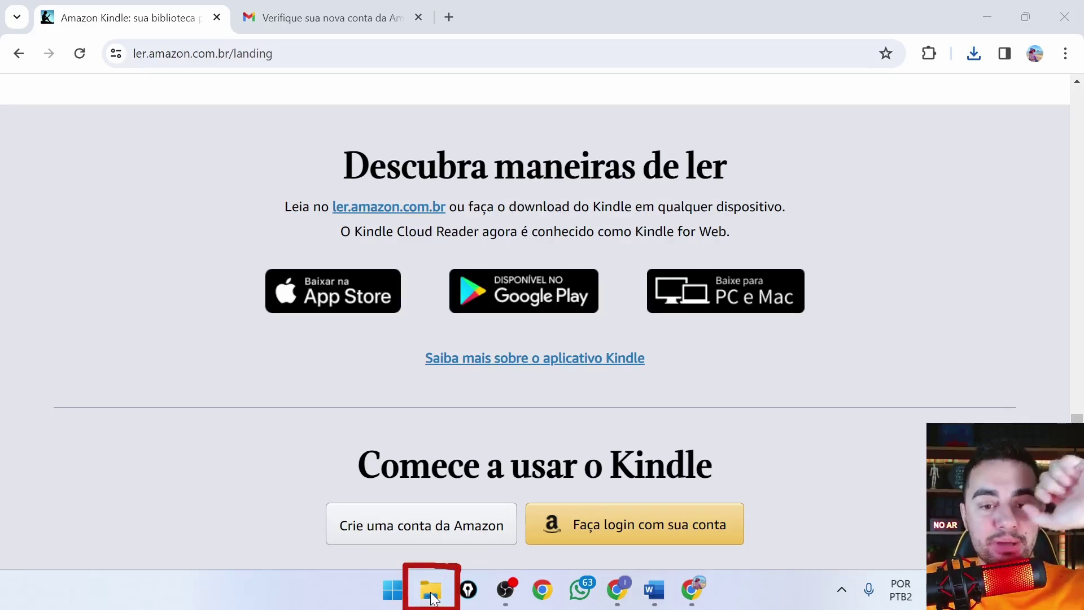
Open the Downloads folder in File Explorer to show KindleForPC-installer-2.3.70673.
left_click(431, 591)
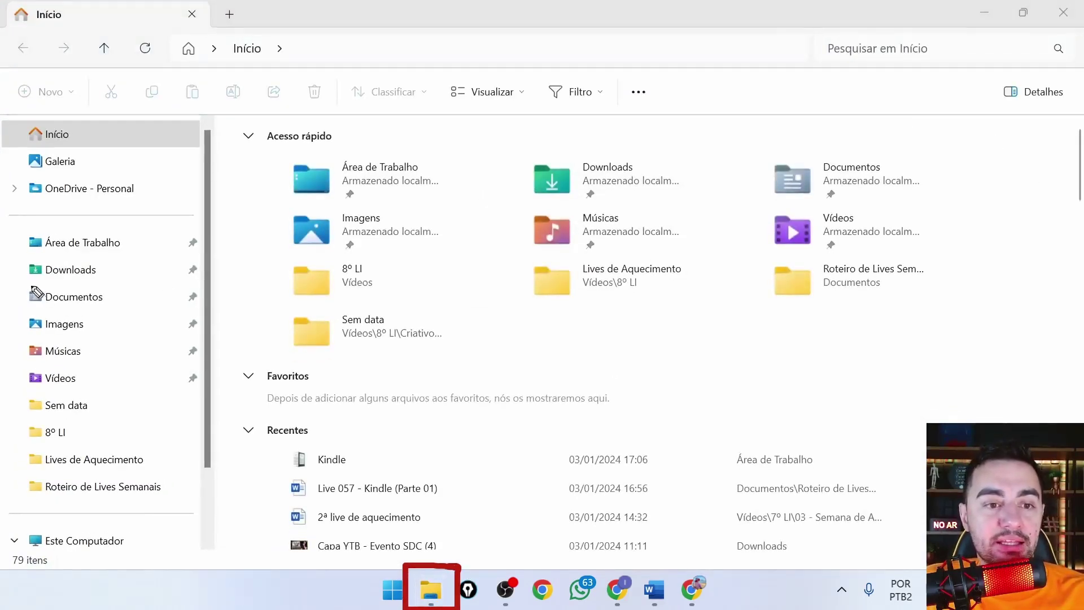
mouse_move(21, 281)
left_mouse_down()
mouse_move(195, 282)
mouse_move(213, 270)
mouse_move(137, 253)
mouse_move(25, 259)
mouse_move(14, 286)
left_mouse_up()
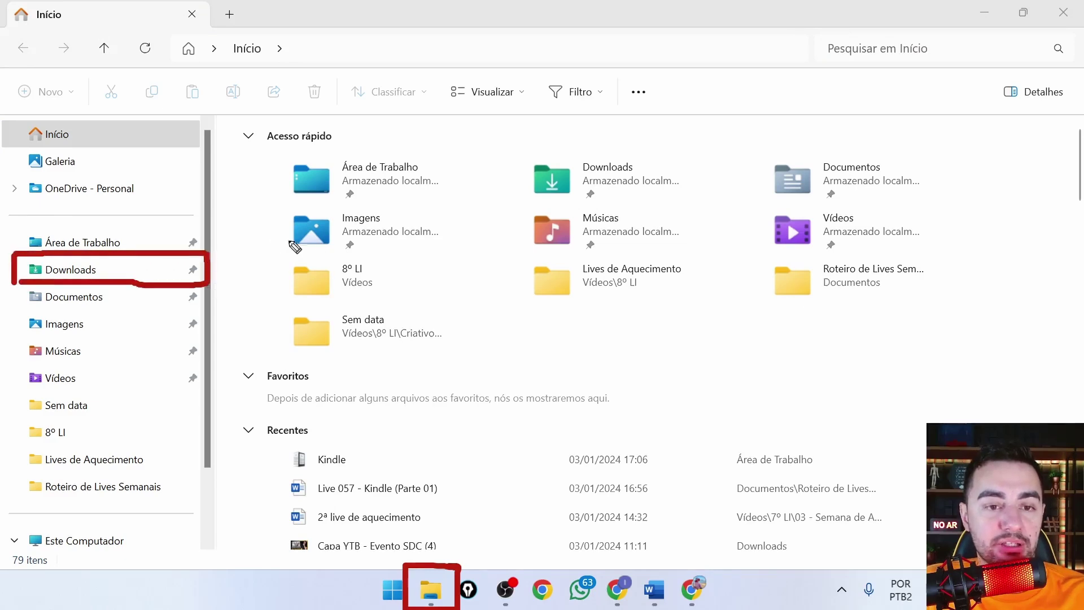
mouse_move(393, 276)
left_mouse_down()
mouse_move(244, 277)
mouse_move(238, 291)
mouse_move(242, 258)
left_mouse_up()
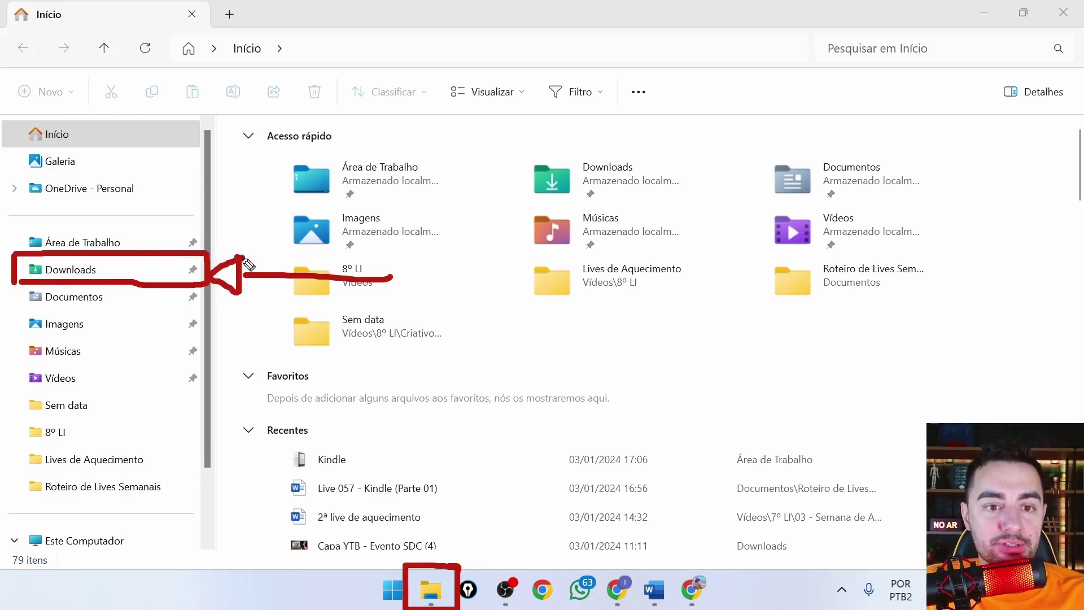
left_click(139, 270)
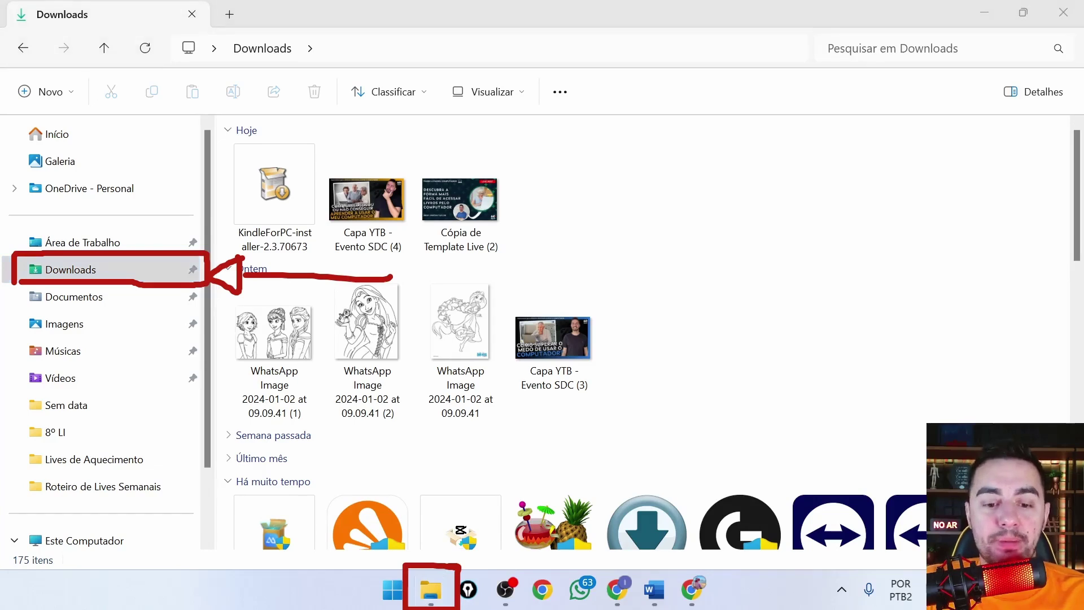
key("Escape")
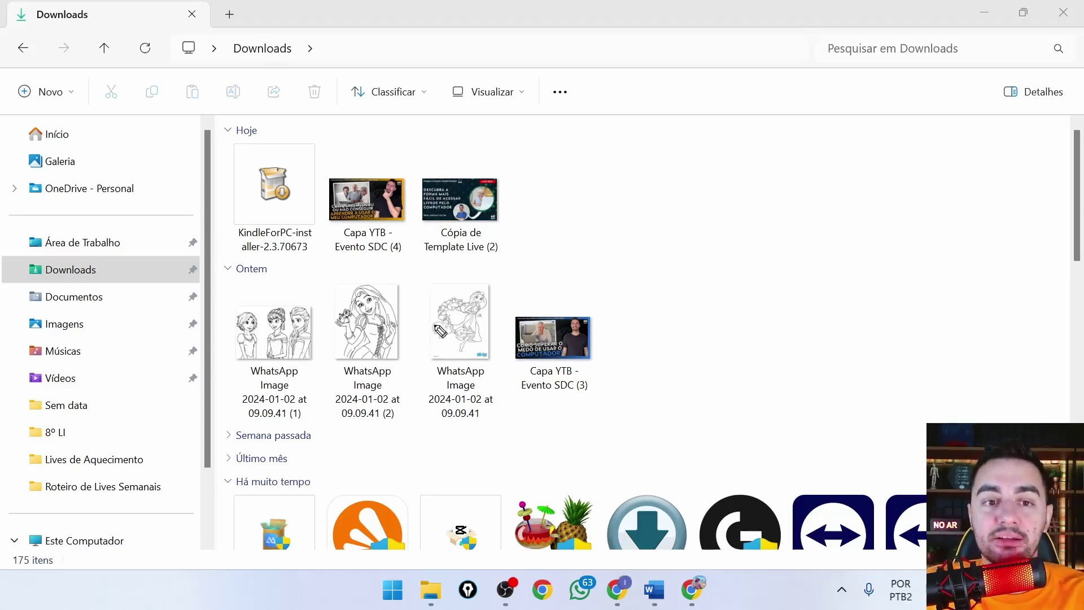
mouse_move(318, 265)
left_mouse_down()
mouse_move(326, 134)
mouse_move(235, 128)
mouse_move(219, 180)
mouse_move(222, 261)
mouse_move(322, 265)
left_mouse_up()
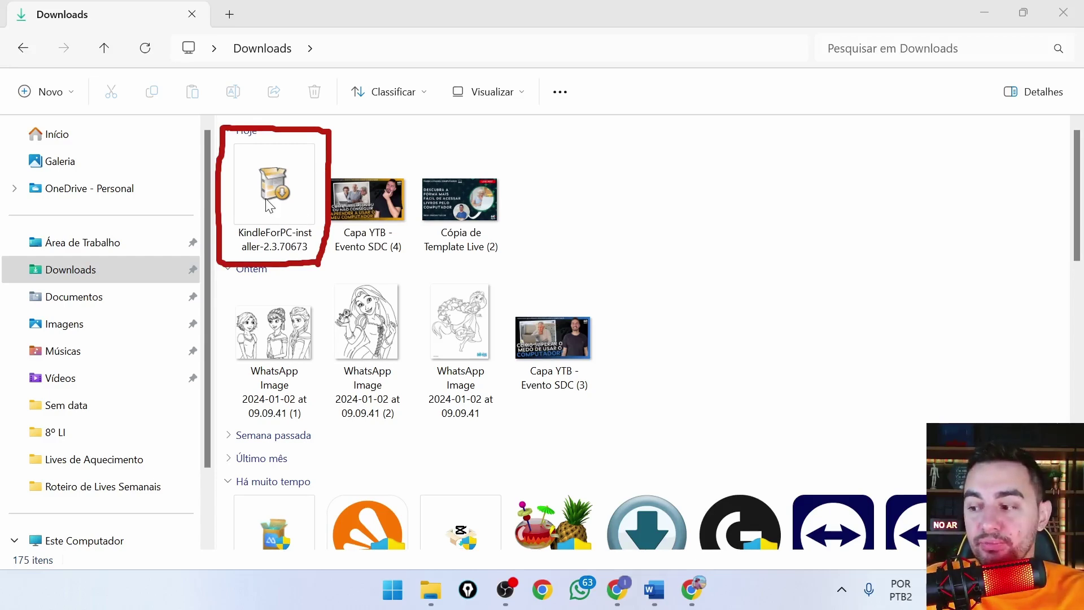
Run KindleForPC-installer-2.3.70673 from Downloads to install and launch Kindle for PC.
double_click(270, 203)
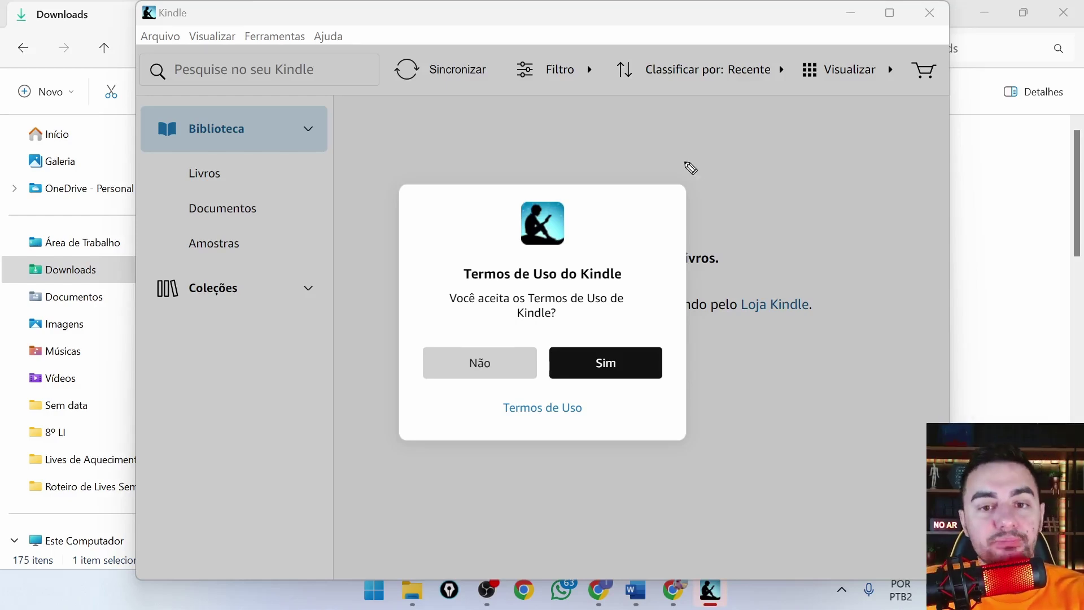
left_click_drag(467, 285, 603, 285)
mouse_move(447, 310)
left_mouse_down()
mouse_move(565, 335)
mouse_move(635, 317)
left_mouse_up()
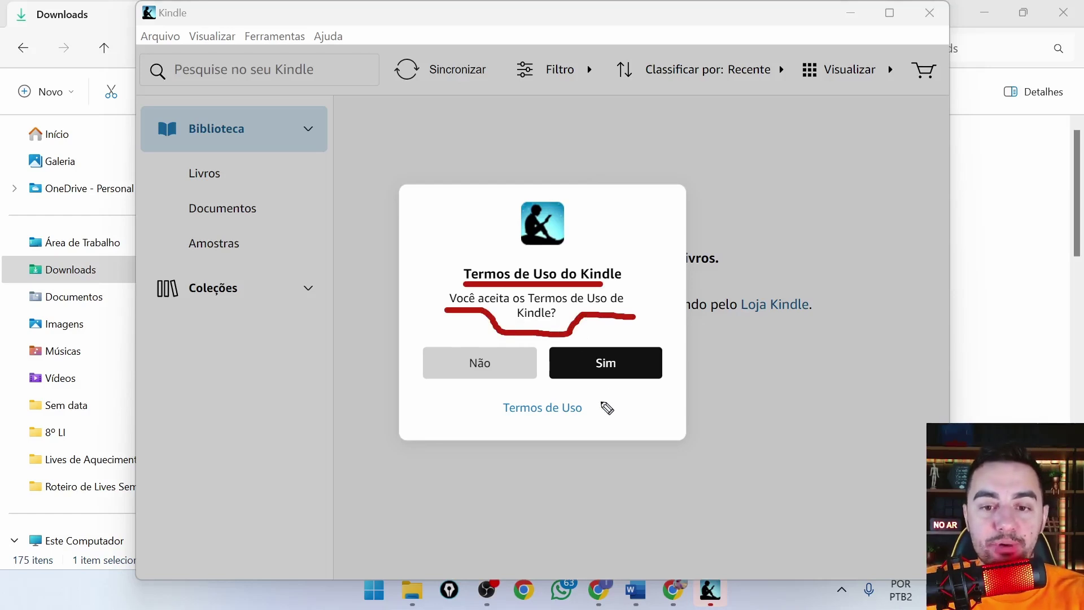
mouse_move(602, 402)
left_mouse_down()
mouse_move(493, 394)
mouse_move(563, 441)
mouse_move(605, 401)
left_mouse_up()
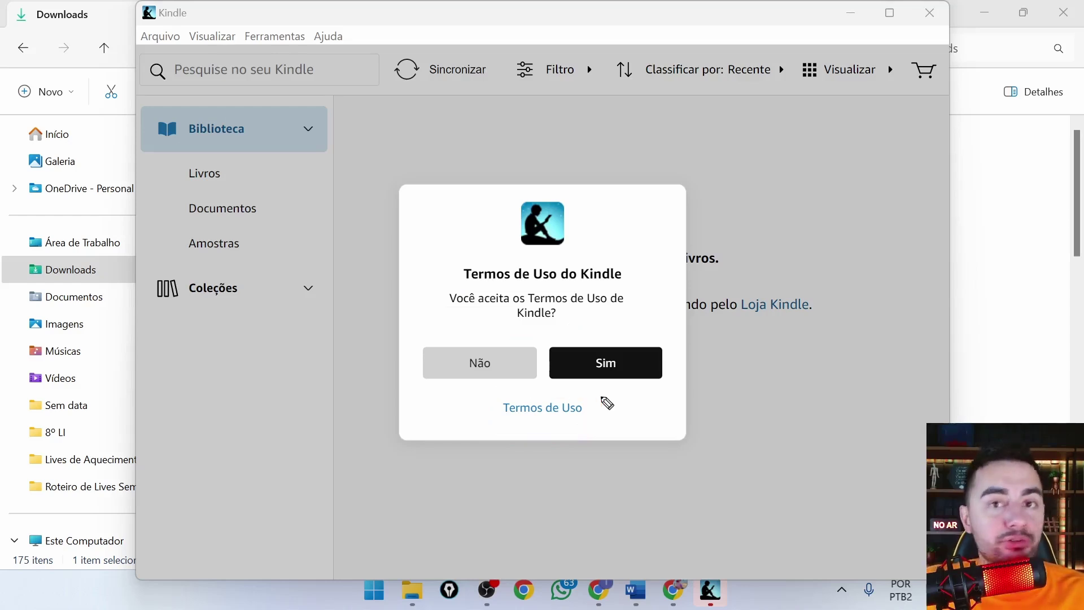
mouse_move(416, 383)
left_mouse_down()
mouse_move(499, 386)
mouse_move(552, 362)
mouse_move(458, 329)
mouse_move(410, 376)
mouse_move(416, 384)
left_mouse_up()
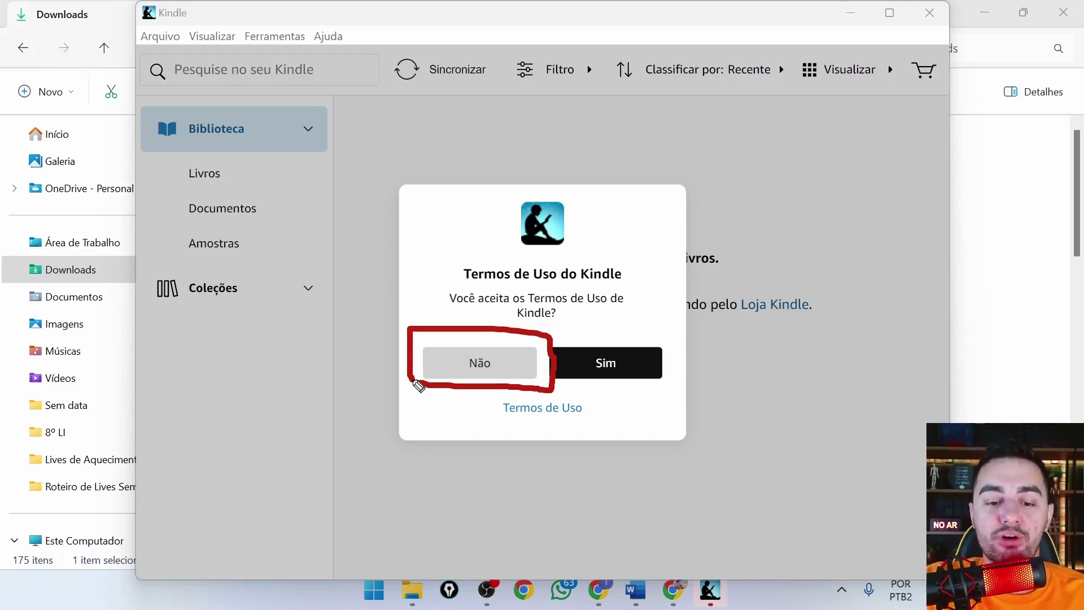
mouse_move(679, 333)
left_mouse_down()
mouse_move(581, 333)
mouse_move(539, 357)
mouse_move(543, 396)
mouse_move(690, 391)
mouse_move(689, 338)
left_mouse_up()
Accept the Terms of Use with 'Sim', then choose 'Faça login com a Amazon'.
left_click(609, 371)
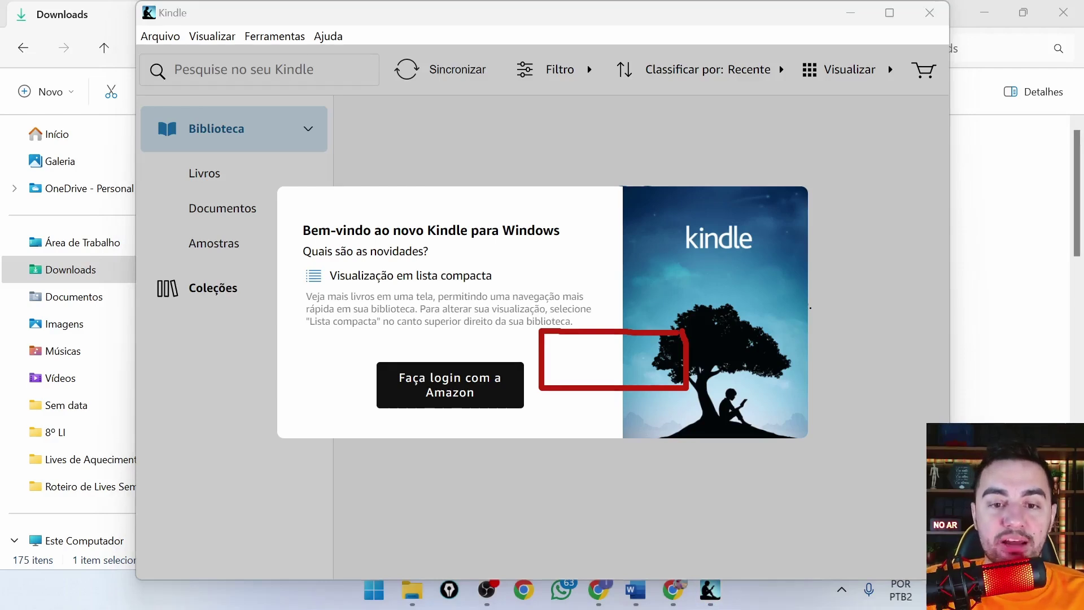
mouse_move(552, 352)
left_mouse_down()
mouse_move(384, 342)
mouse_move(342, 409)
mouse_move(432, 430)
mouse_move(550, 377)
mouse_move(556, 353)
left_mouse_up()
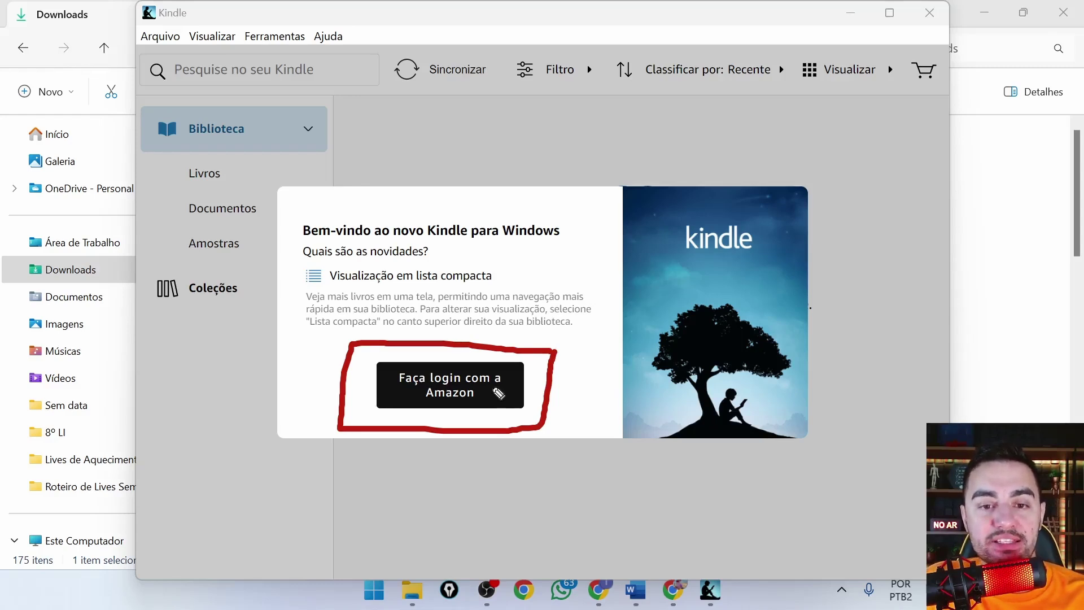
left_click(463, 391)
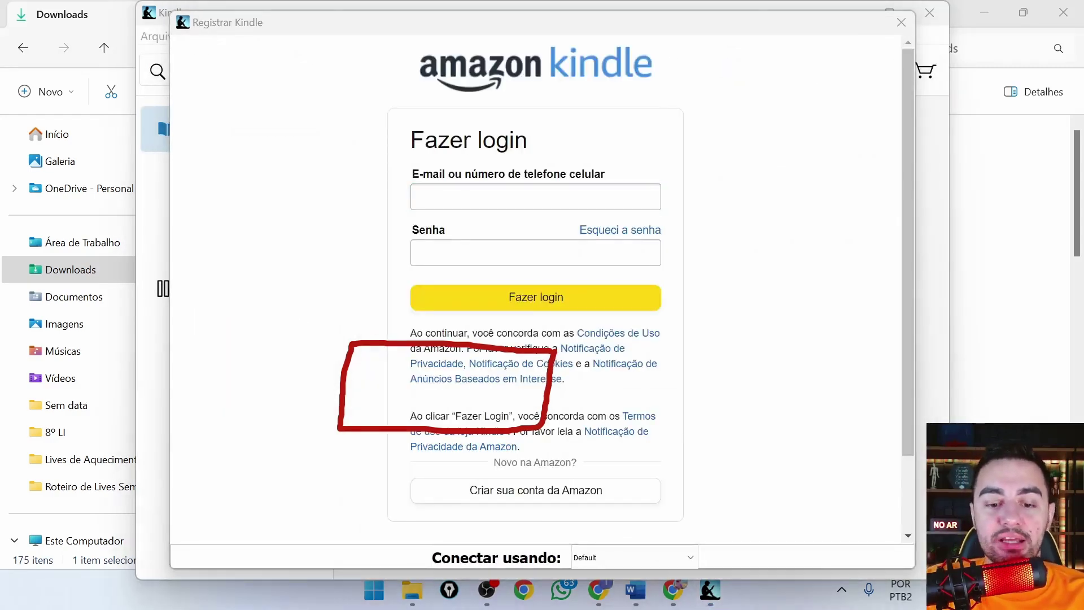
Enter the account e-mail and password in the Amazon form and submit with 'Fazer login'.
key("Escape")
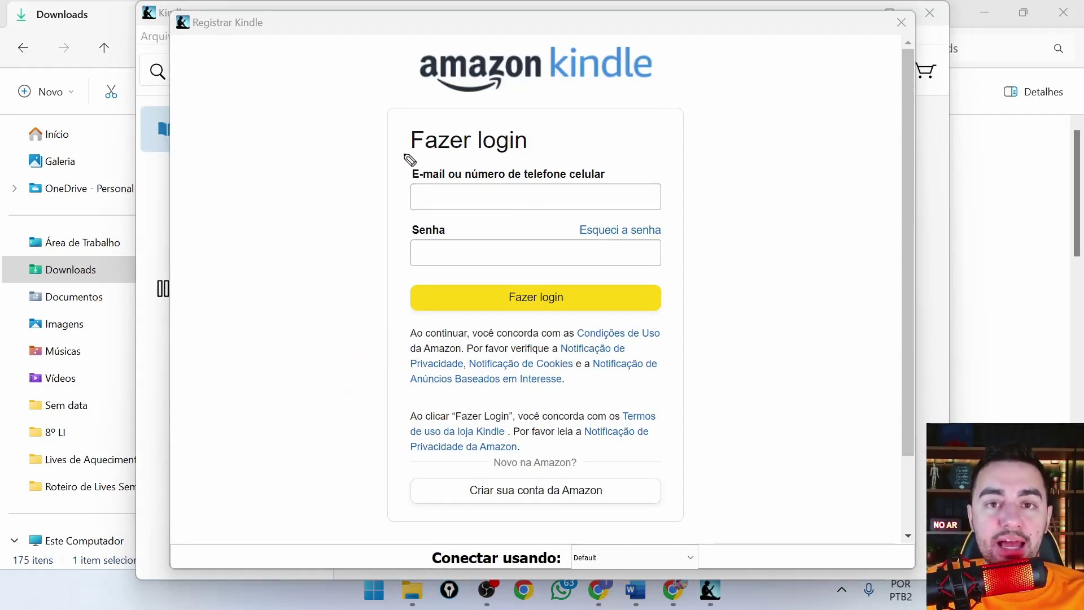
mouse_move(403, 156)
left_mouse_down()
mouse_move(402, 204)
mouse_move(435, 217)
mouse_move(401, 261)
mouse_move(437, 280)
left_mouse_up()
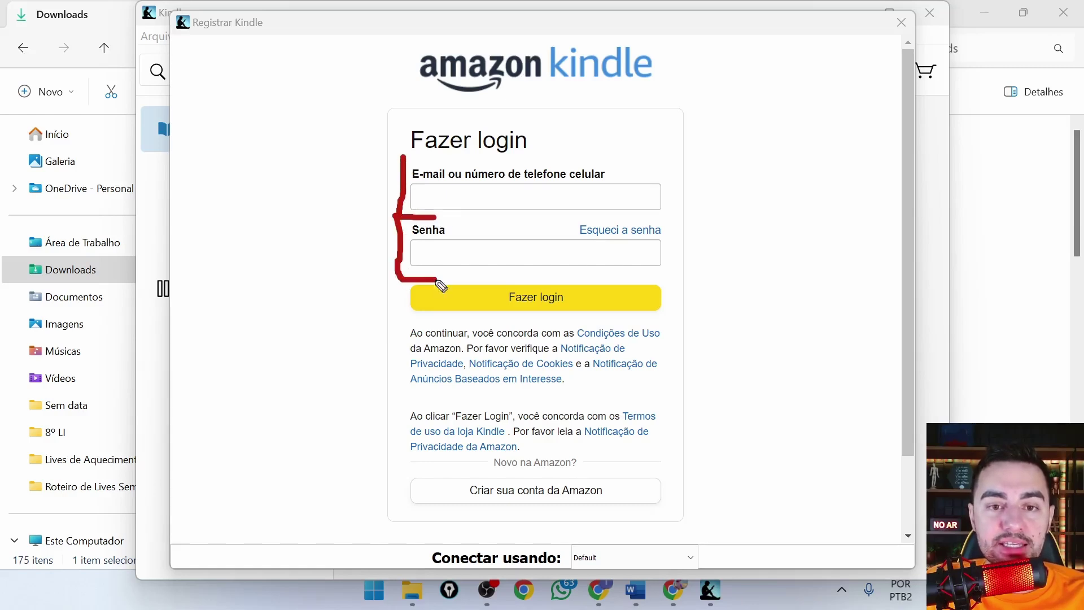
left_click(458, 197)
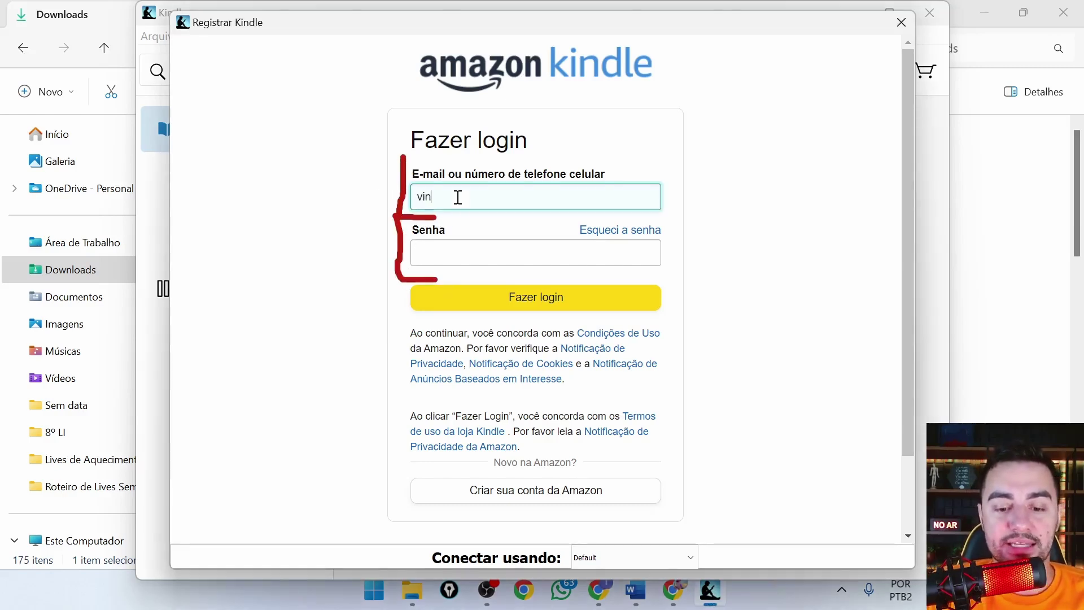
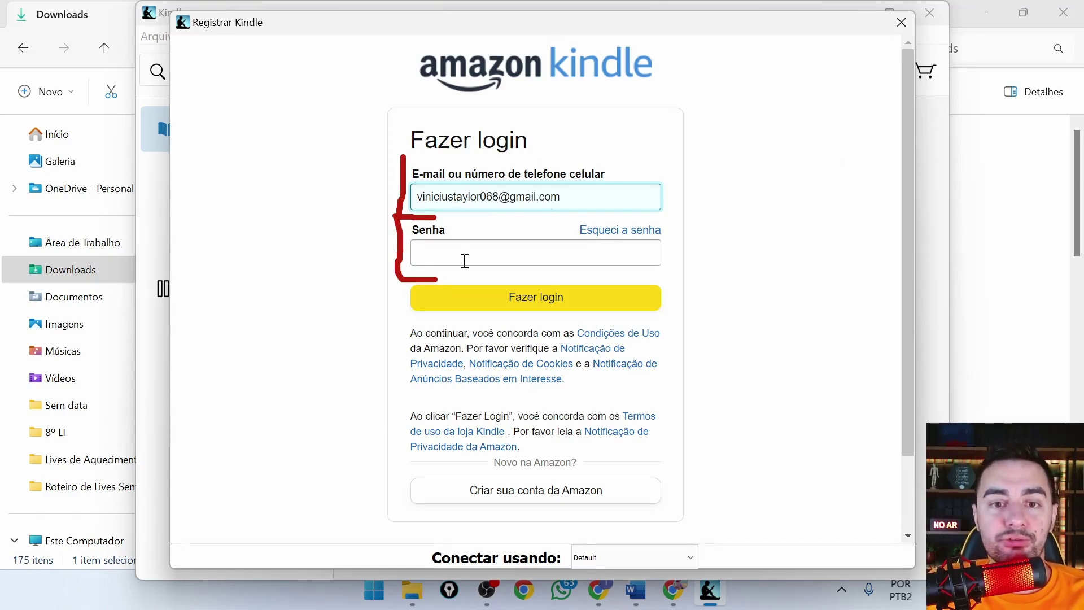
left_click(467, 261)
type("•")
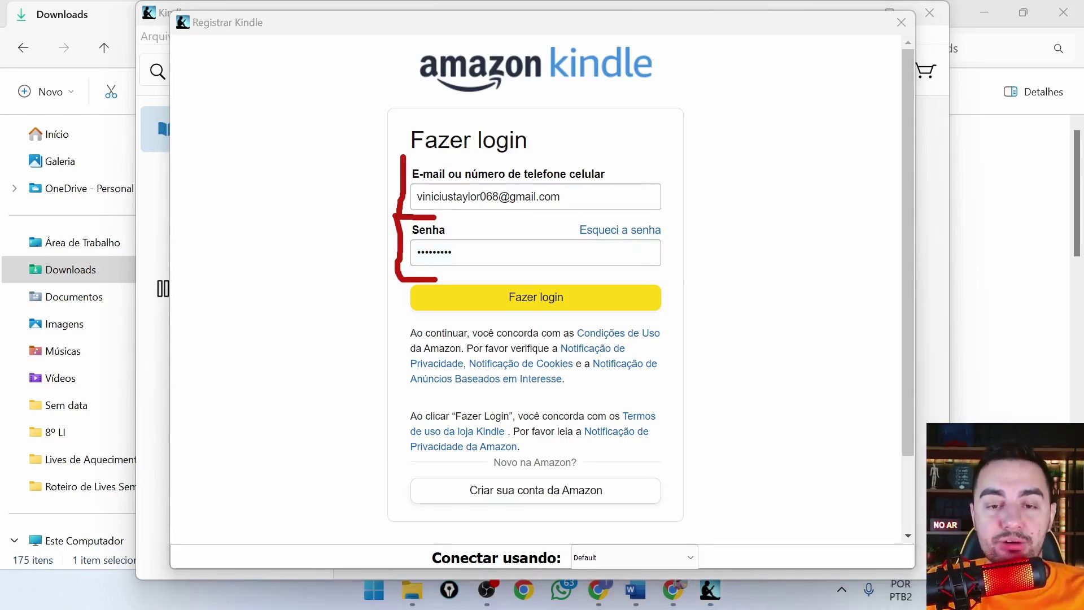
mouse_move(668, 277)
left_mouse_down()
mouse_move(432, 278)
mouse_move(404, 305)
mouse_move(537, 322)
mouse_move(666, 317)
mouse_move(673, 290)
left_mouse_up()
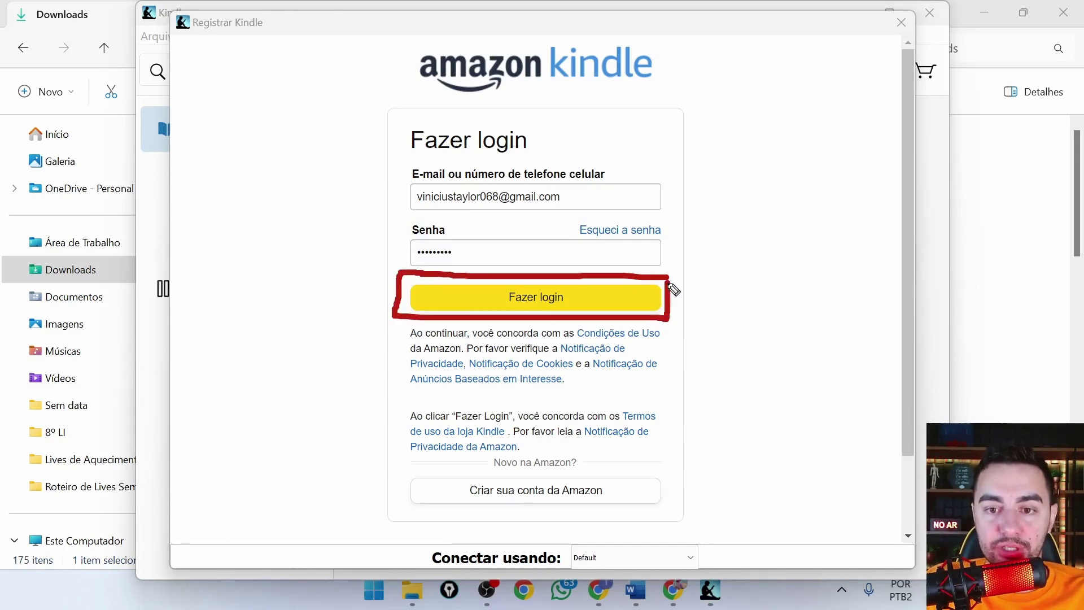
left_click(576, 298)
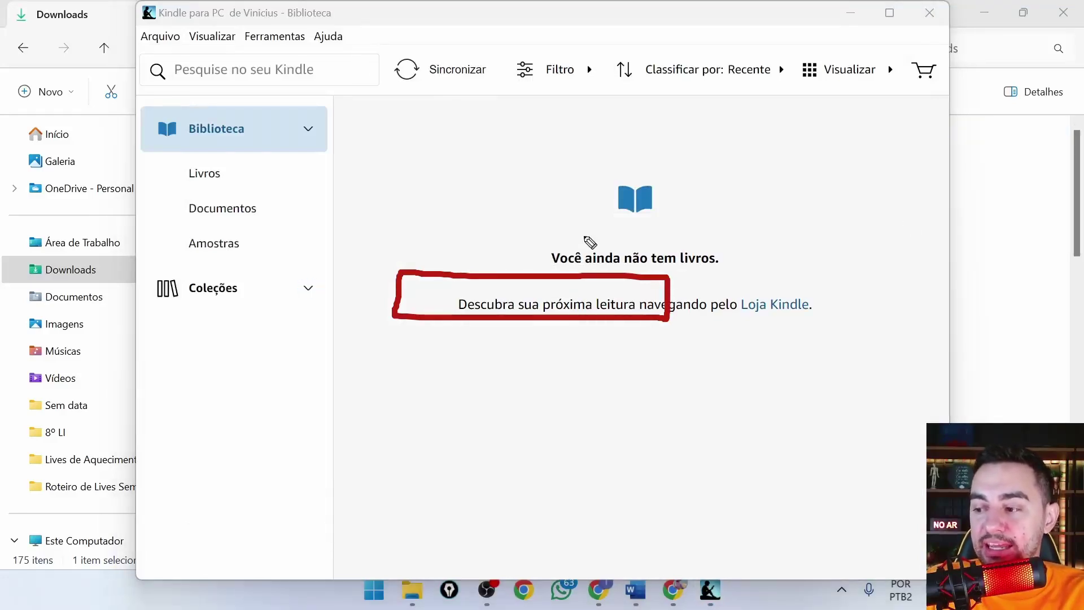
Close Chrome and File Explorer and minimize Word, leaving only the empty Biblioteca window.
key("e")
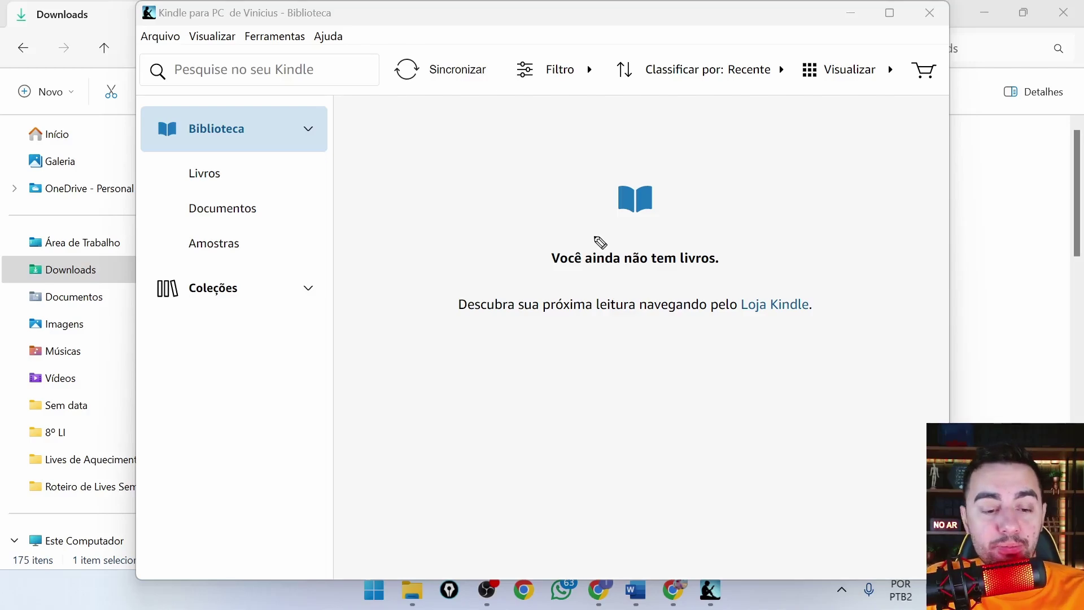
left_click(673, 591)
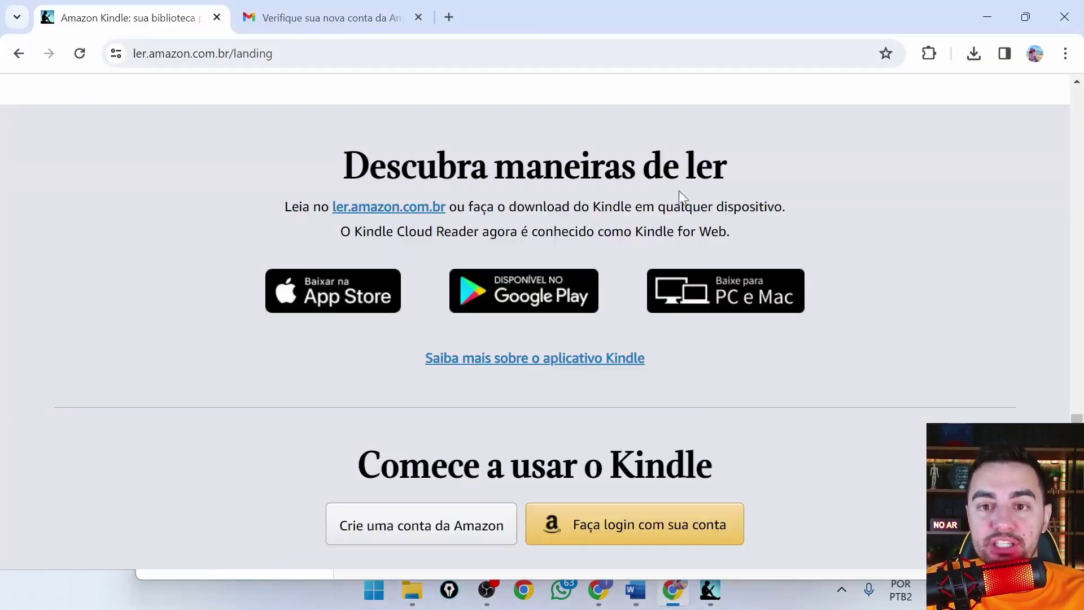
left_click(1062, 12)
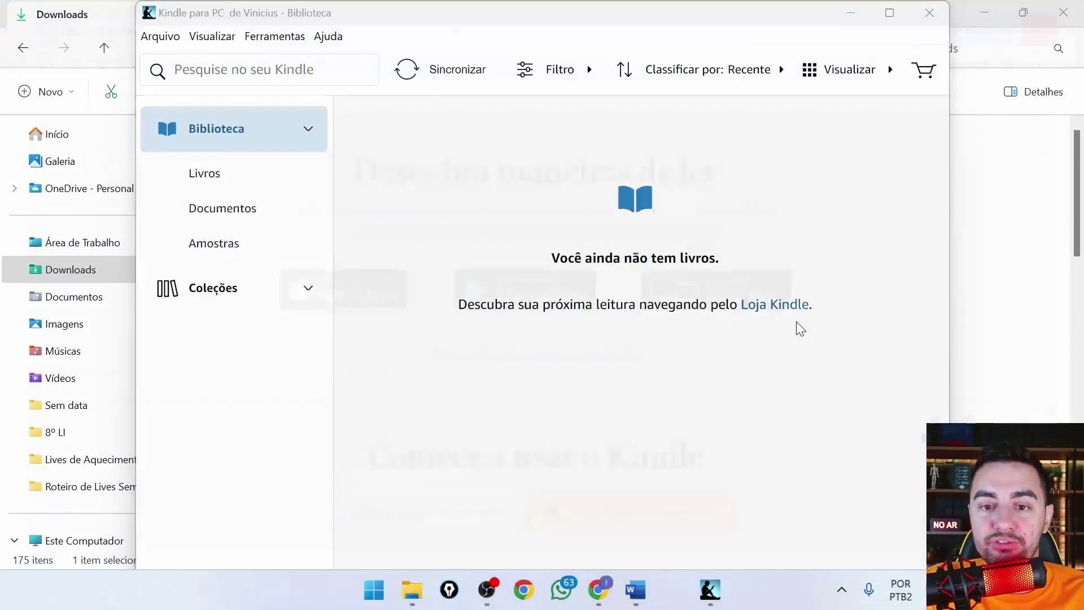
left_click(1061, 12)
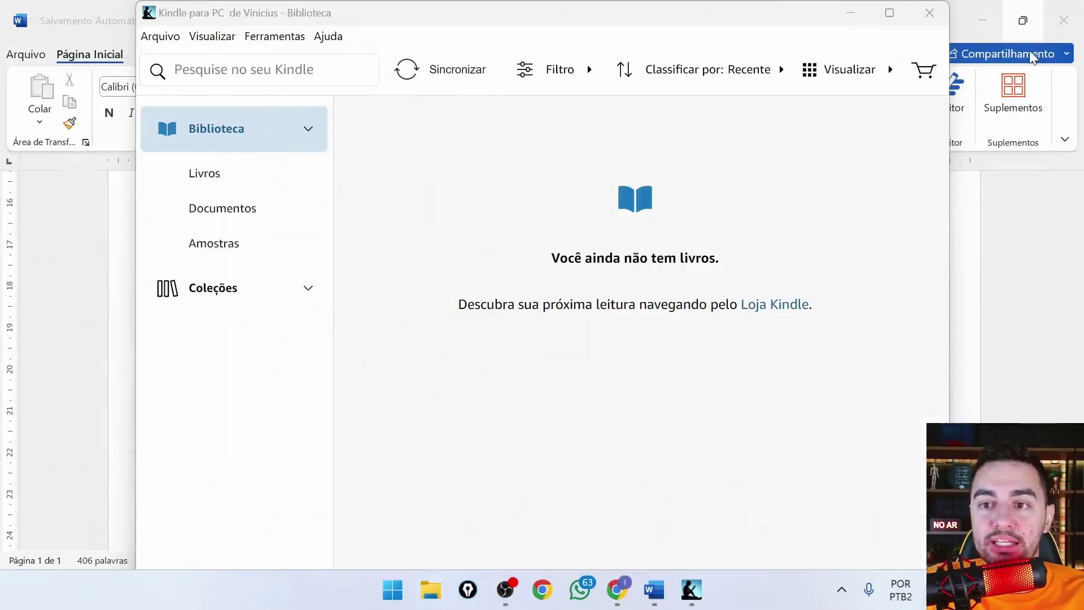
left_click(987, 23)
left_click(986, 22)
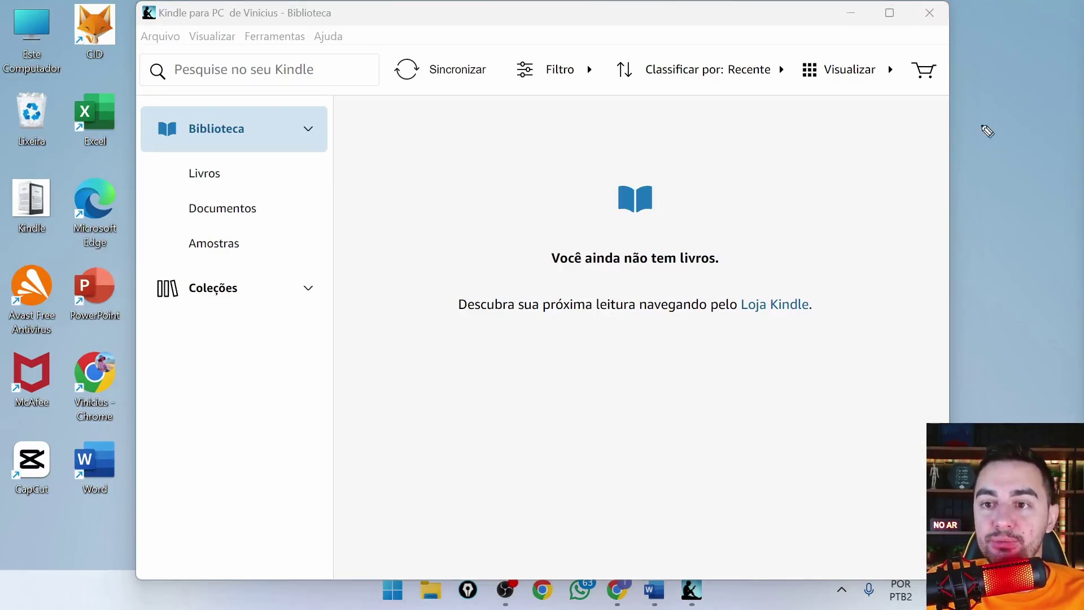
mouse_move(910, 33)
left_mouse_down()
mouse_move(958, 33)
mouse_move(911, 2)
mouse_move(915, 37)
left_mouse_up()
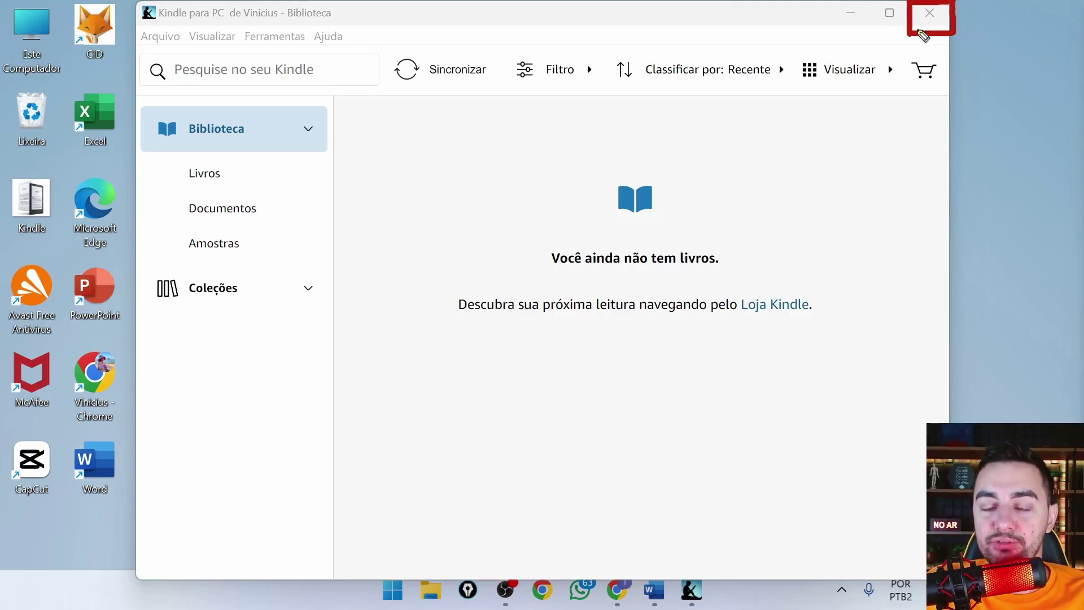
Close the Kindle for PC window to reveal the new Kindle shortcut on the desktop.
left_click(929, 14)
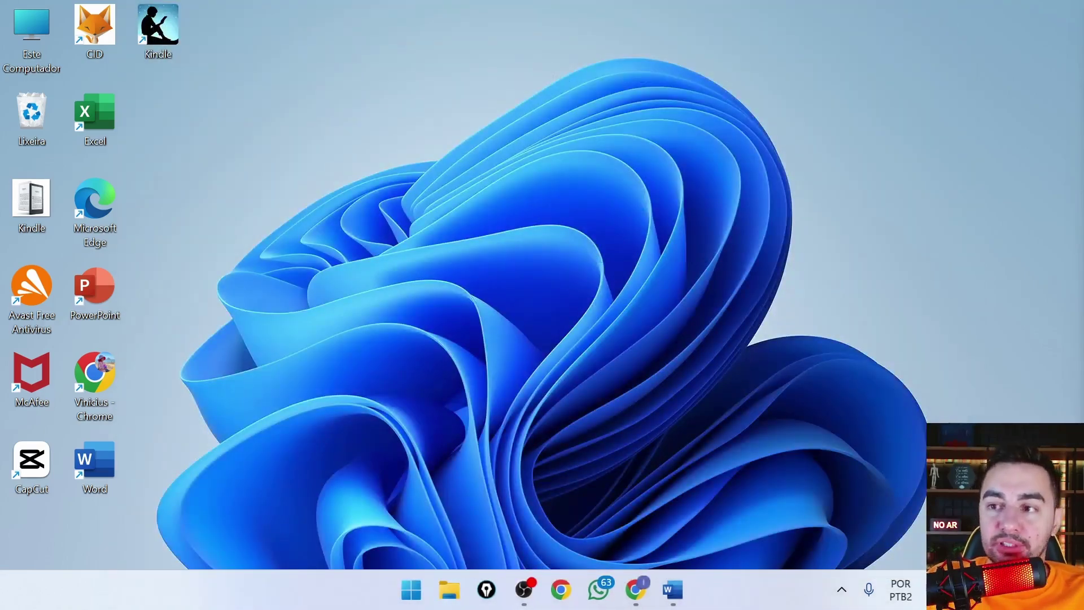
mouse_move(120, 72)
left_mouse_down()
mouse_move(202, 70)
mouse_move(202, 6)
mouse_move(123, 5)
mouse_move(119, 73)
mouse_move(181, 72)
left_mouse_up()
mouse_move(290, 173)
left_mouse_down()
mouse_move(232, 80)
mouse_move(203, 71)
mouse_move(239, 69)
left_mouse_up()
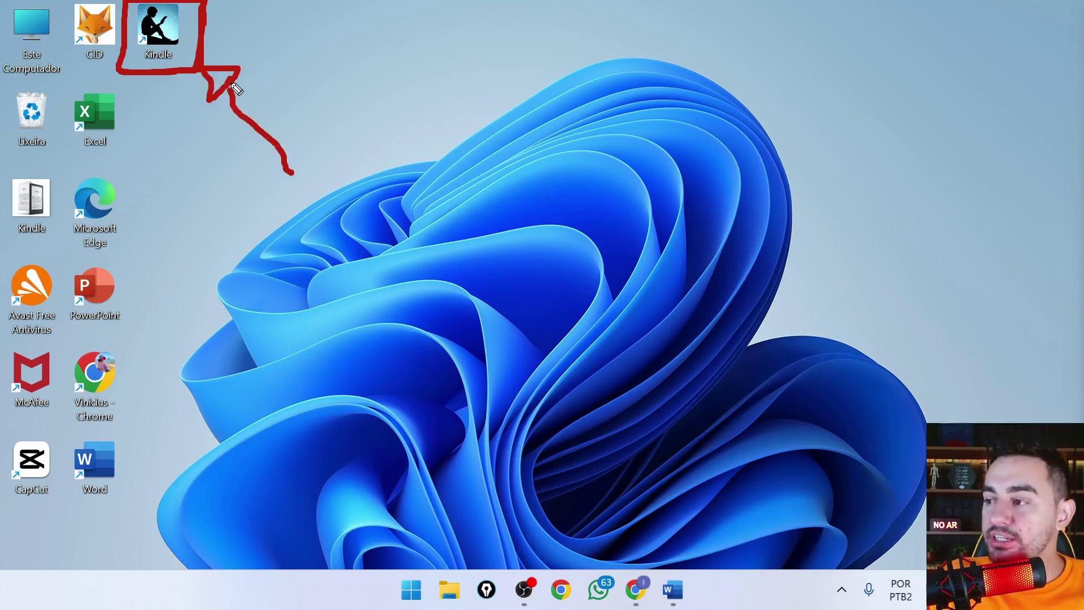